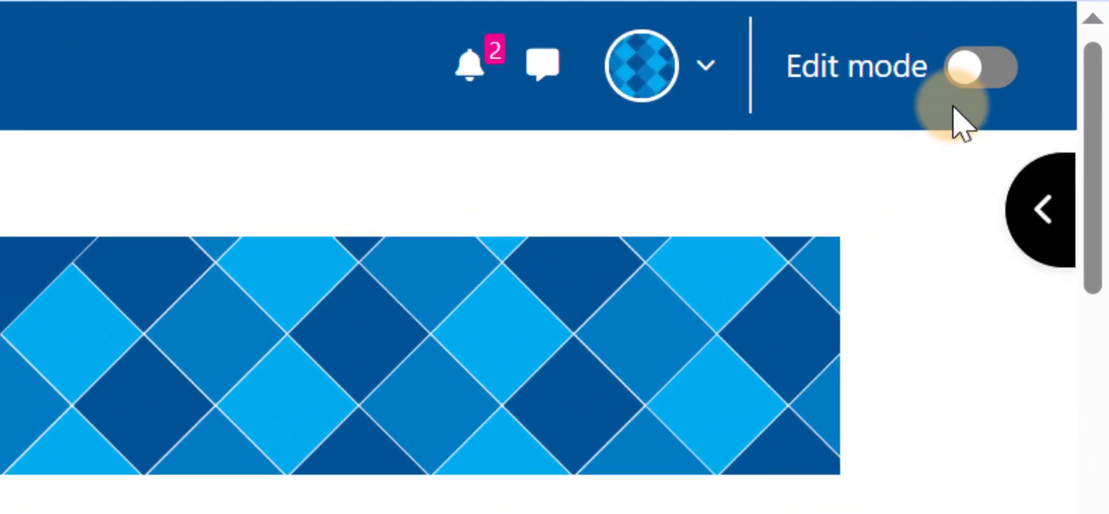
# Turn on edit mode and add a Quiz activity at the end of the Week 4 section.
pyautogui.click(981, 72)
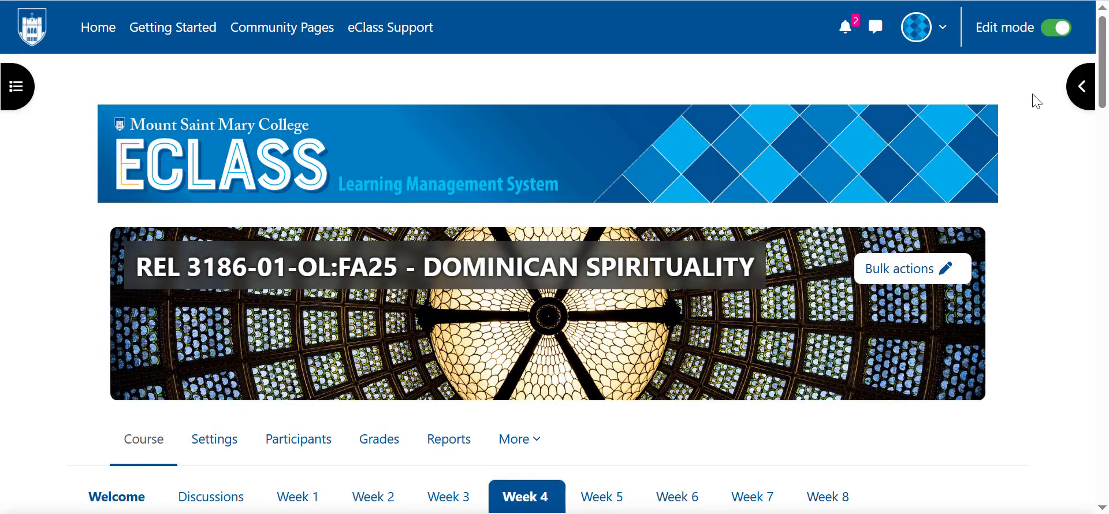
pyautogui.moveTo(1104, 74); pyautogui.dragTo(1069, 445)
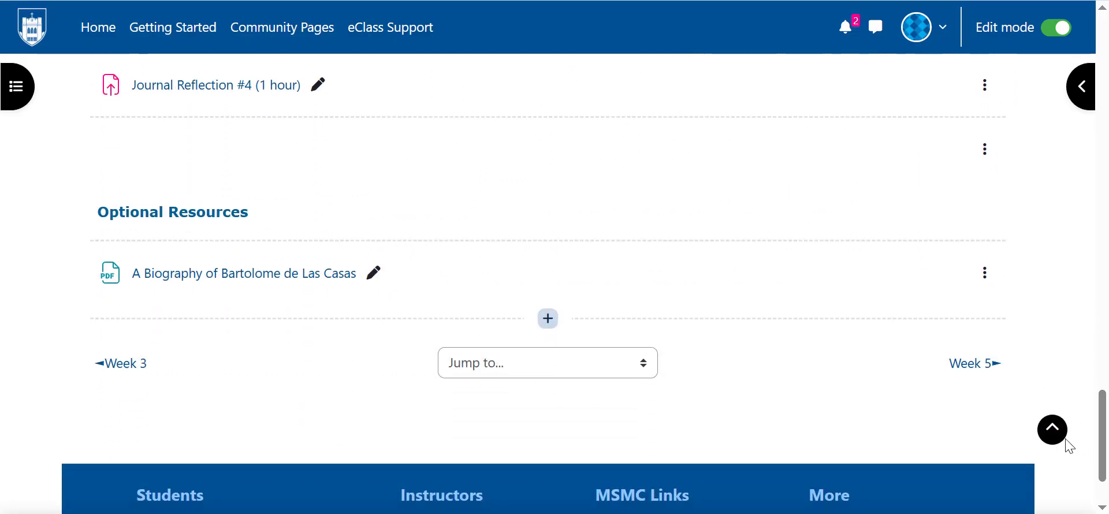
pyautogui.click(546, 319)
pyautogui.click(569, 353)
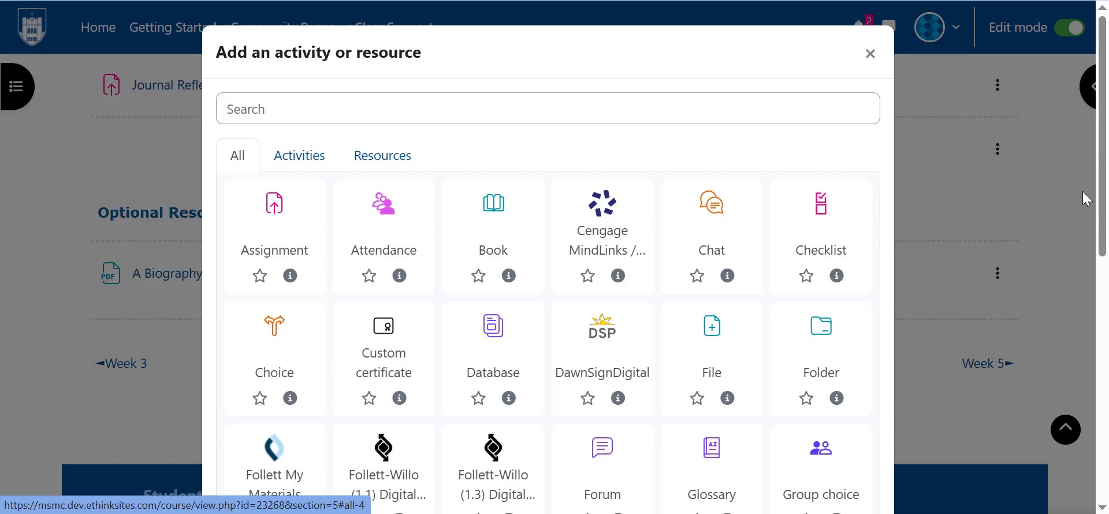
pyautogui.moveTo(1102, 200); pyautogui.dragTo(1103, 403)
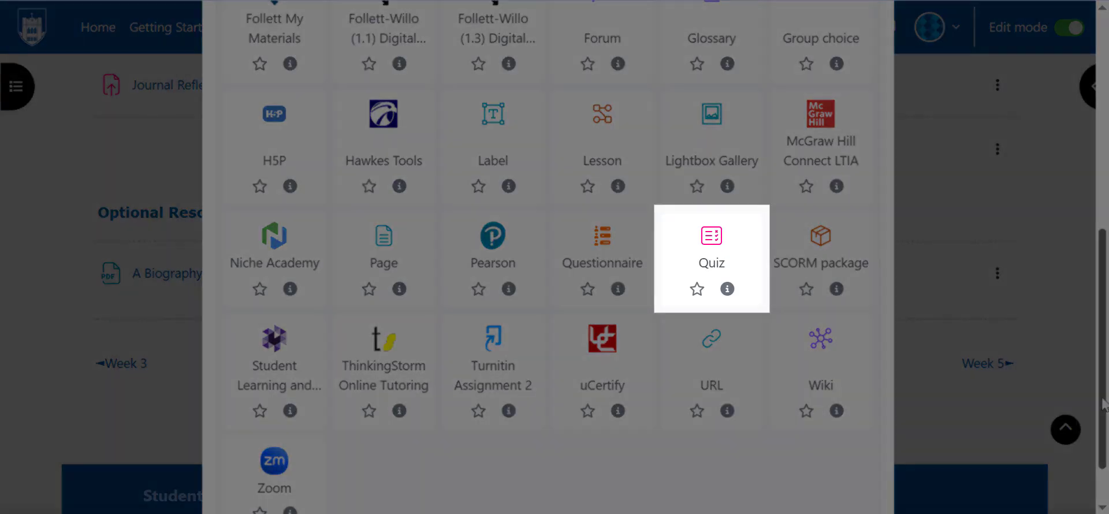
pyautogui.click(711, 260)
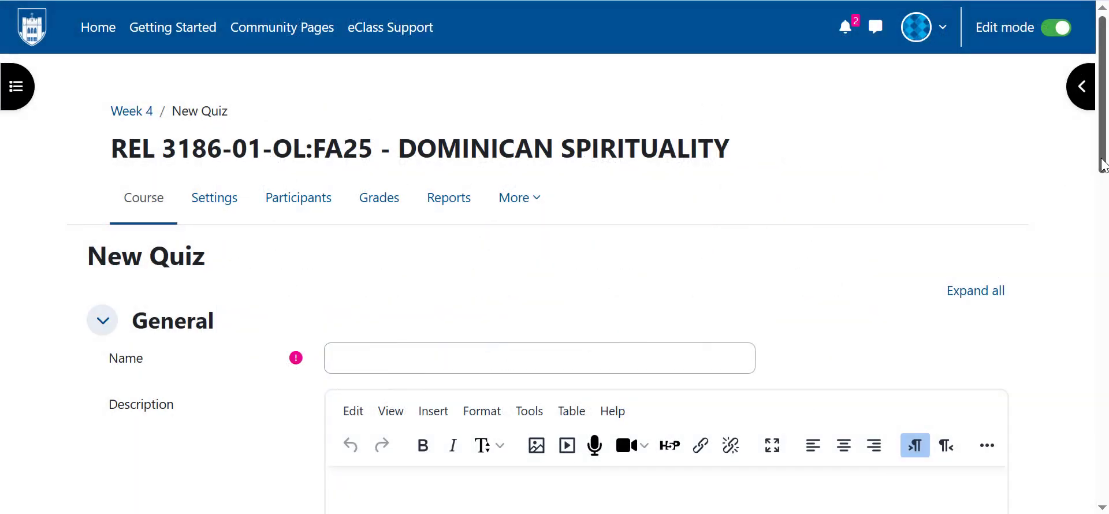
# Name the quiz "Midterm Exam (1 hour)" and enter a description covering the 30 questions, 60-minute limit and automatic submission.
pyautogui.moveTo(1101, 169); pyautogui.dragTo(1105, 238)
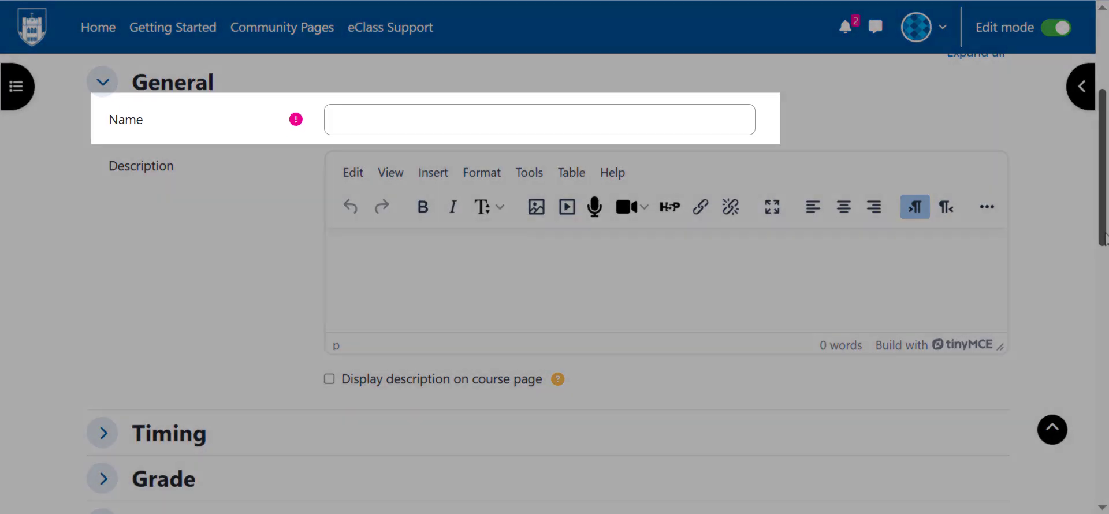
pyautogui.write('Midterm Exam (1 hour)')
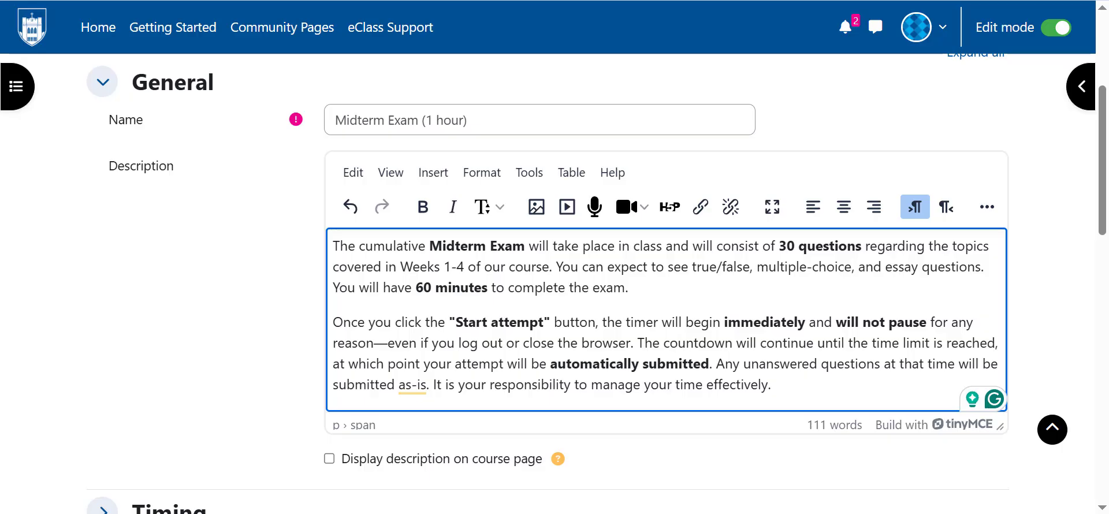
# Set the quiz to open 12 December 2025 12:00, close 19 December 2025 23:59, and limit attempts to 60 minutes with automatic submission.
pyautogui.scroll(-6, 1088, 297)
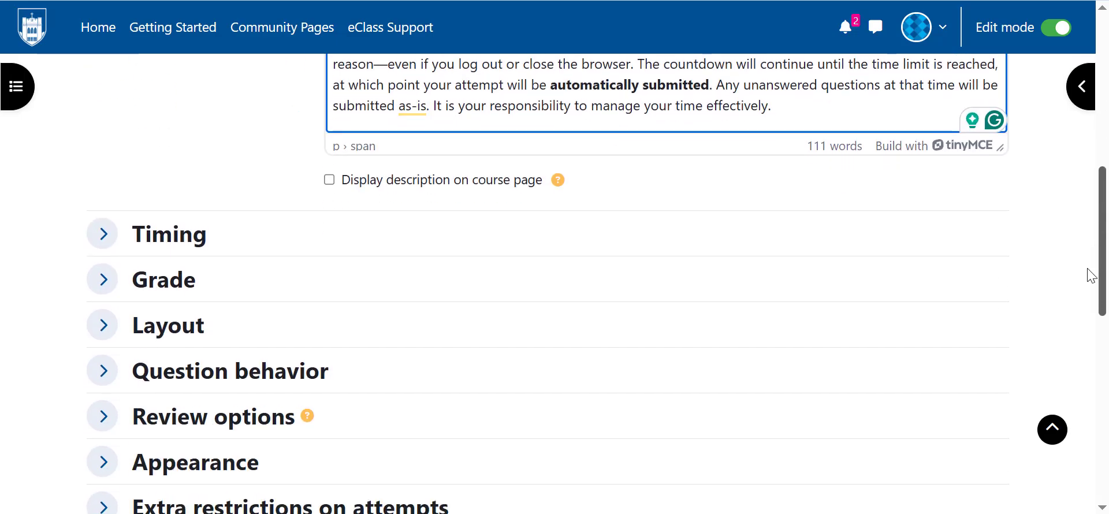
pyautogui.click(173, 137)
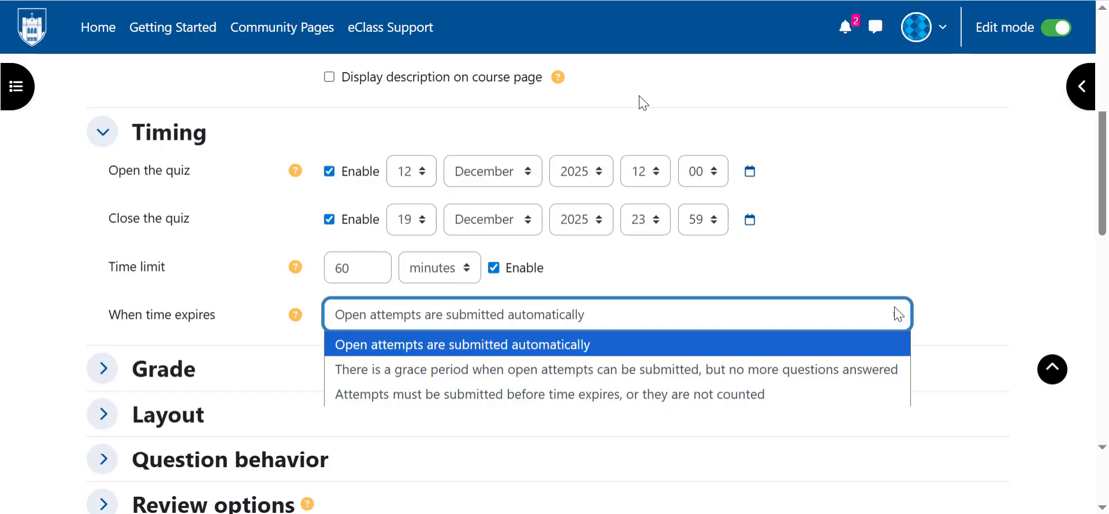
pyautogui.click(898, 315)
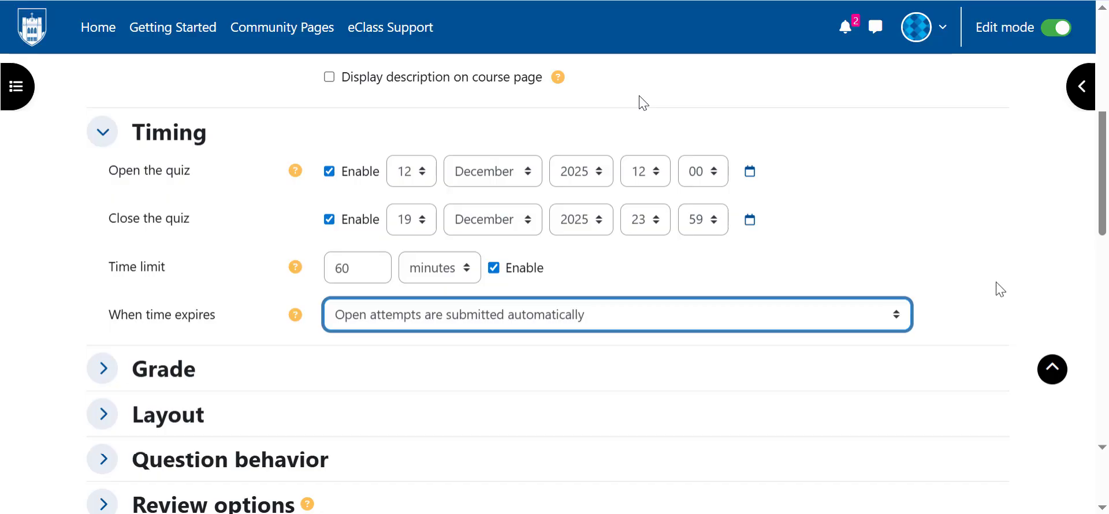
pyautogui.click(1000, 289)
pyautogui.scroll(1, 1000, 289)
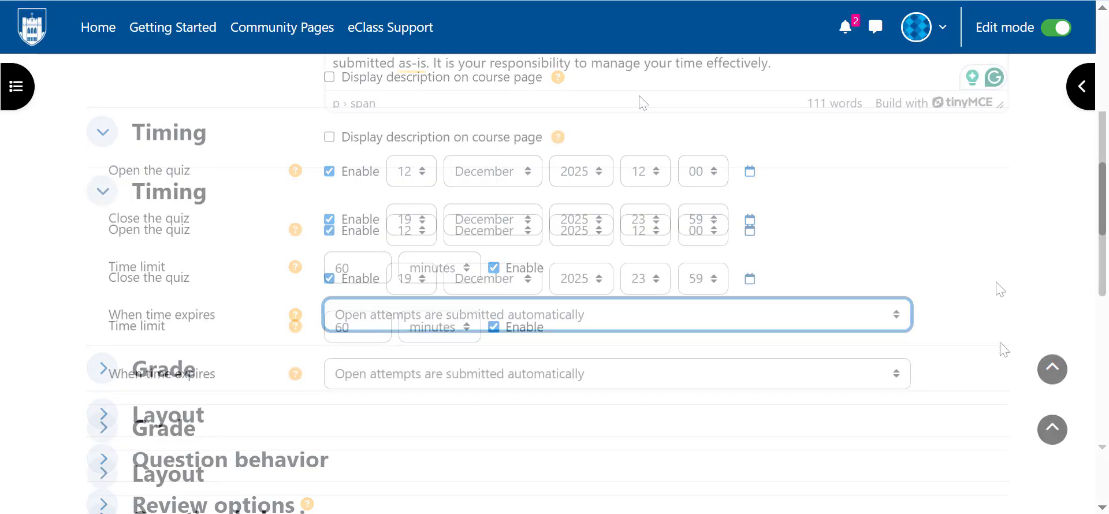
# Set the quiz's grade to pass to 60, with unlimited attempts and the Highest grade method.
pyautogui.scroll(-3, 1005, 350)
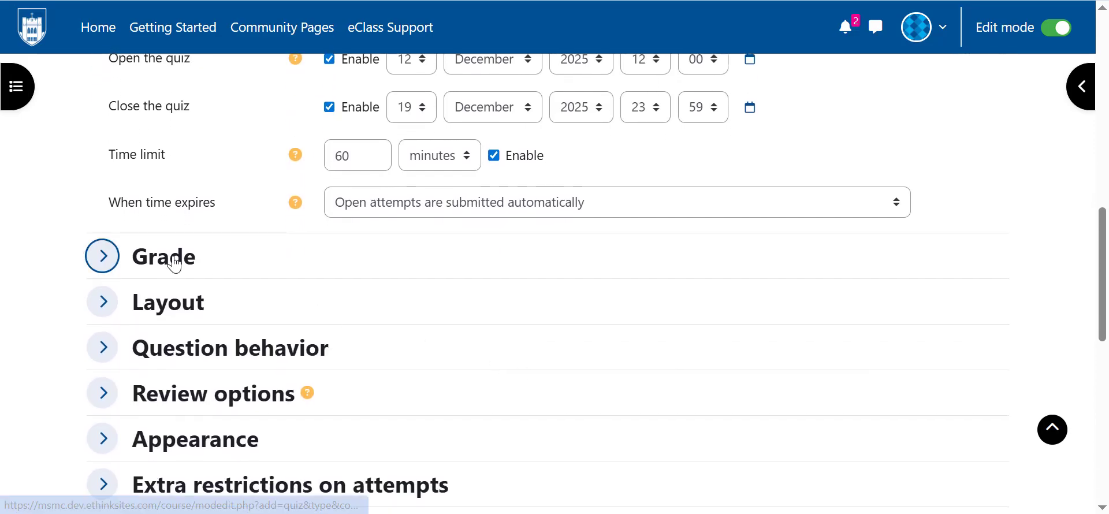
pyautogui.click(140, 259)
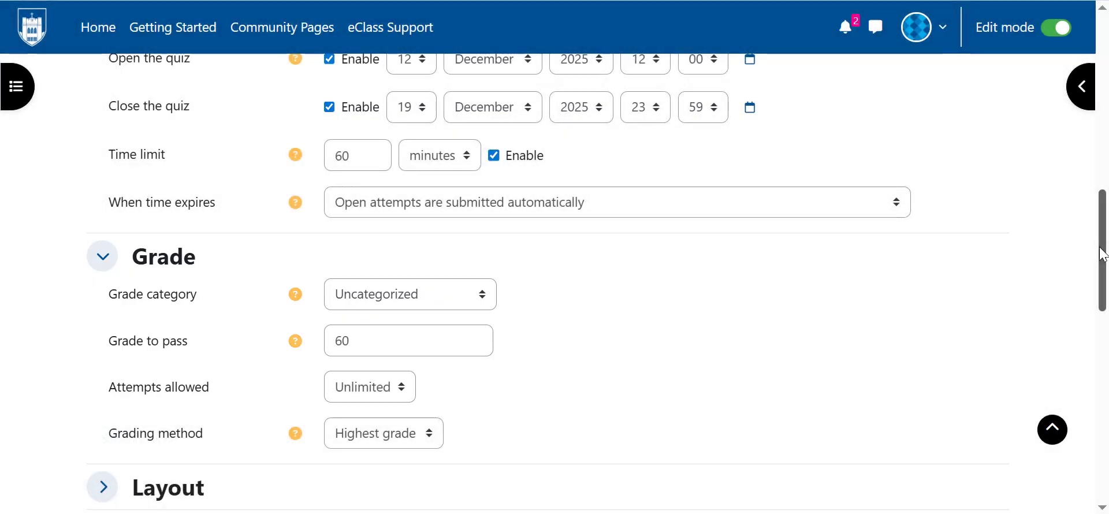
# Enable every review option for the period after the quiz is closed.
pyautogui.moveTo(1102, 254); pyautogui.dragTo(1067, 345)
pyautogui.click(199, 184)
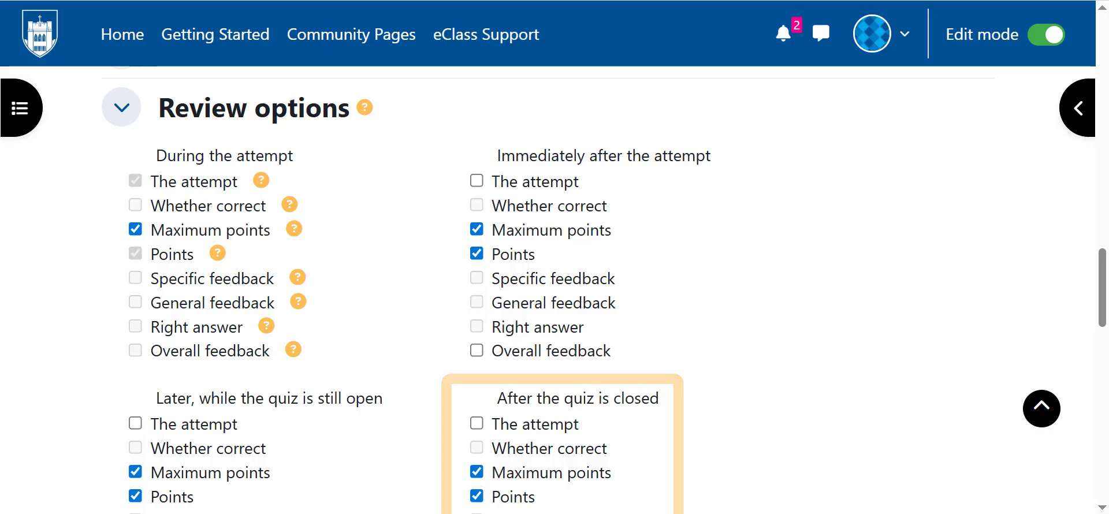
pyautogui.scroll(-1, 1103, 274)
pyautogui.moveTo(1102, 274); pyautogui.dragTo(1102, 306)
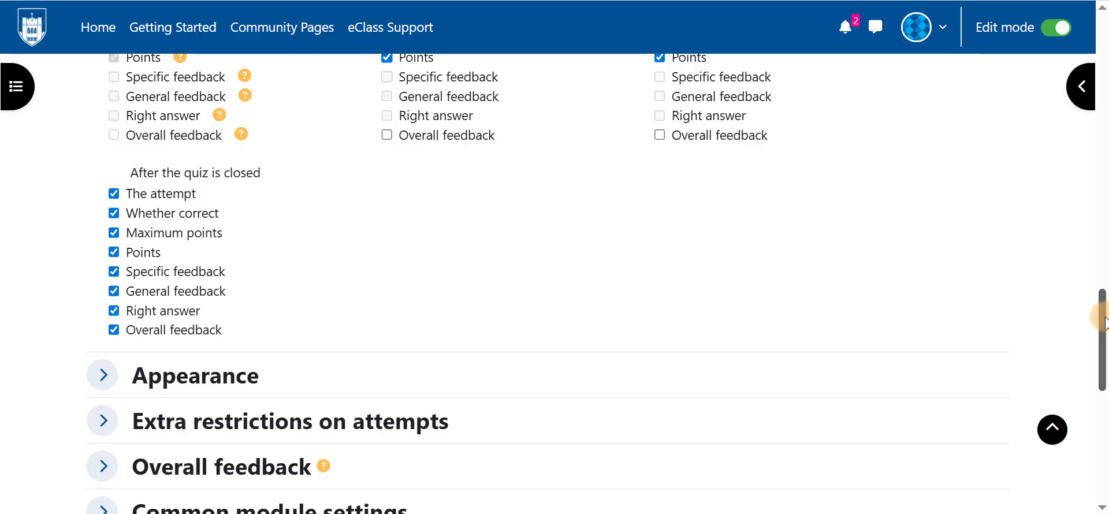
# Save the quiz settings and display the quiz.
pyautogui.moveTo(1102, 318); pyautogui.dragTo(1100, 398)
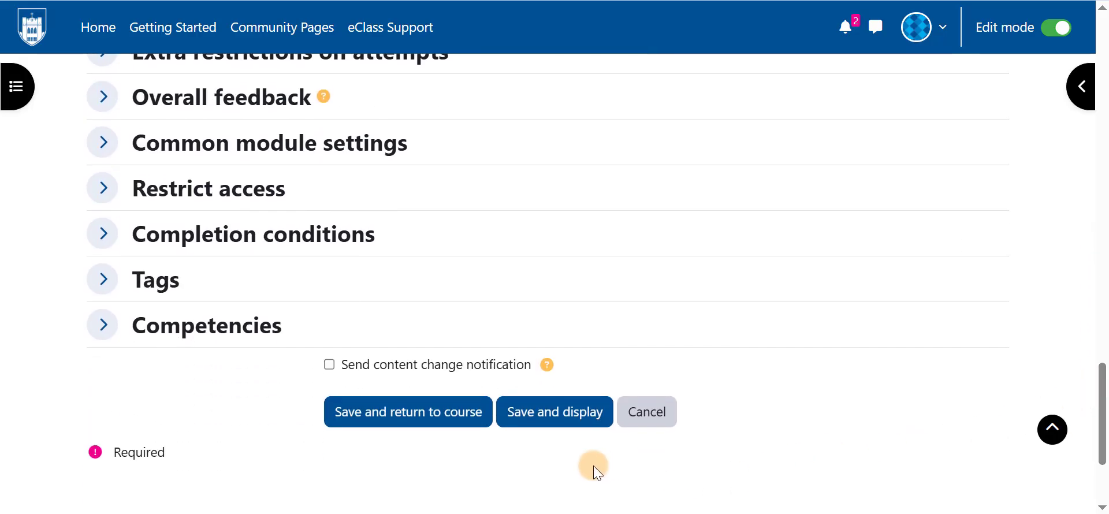
pyautogui.click(577, 422)
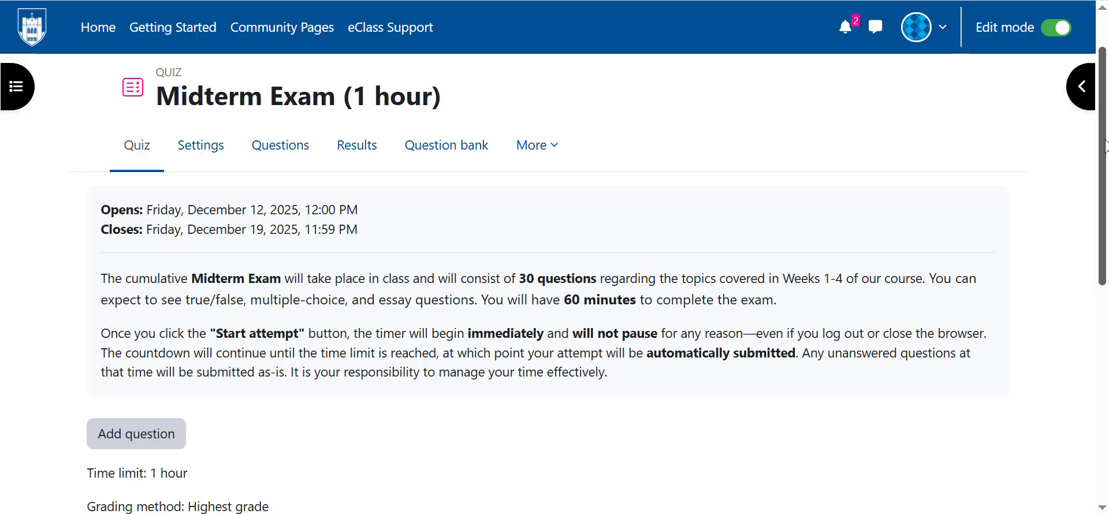
# Add 30 questions to the quiz, starting with random ones from the "Midterm Exam - True/False" category.
pyautogui.scroll(-2, 554, 281)
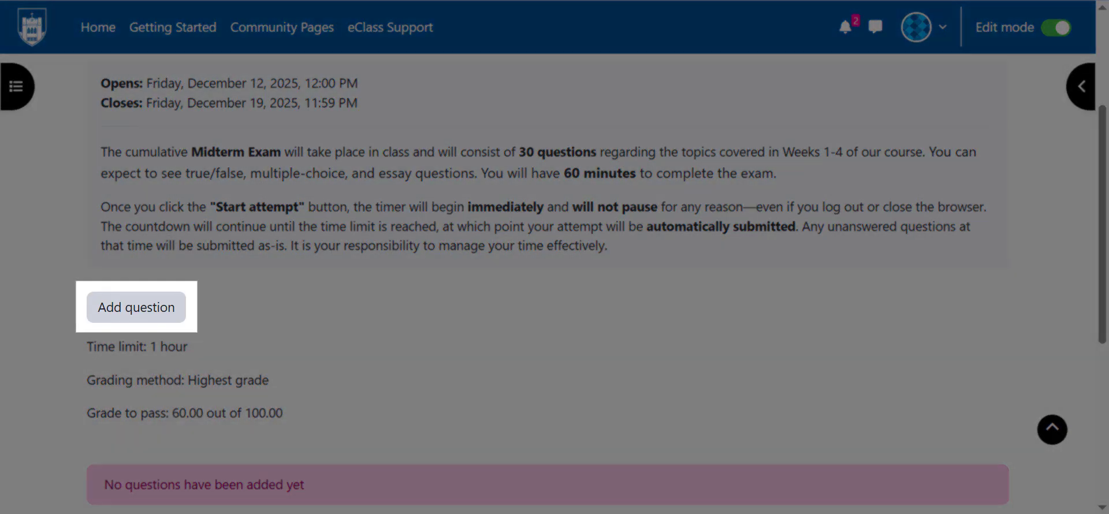
pyautogui.scroll(2, 1102, 160)
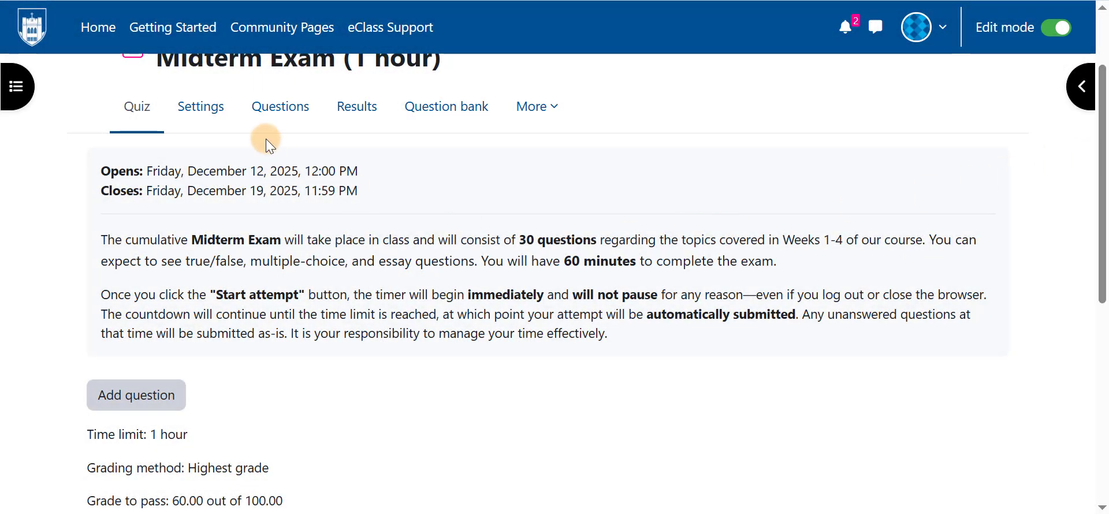
pyautogui.click(272, 108)
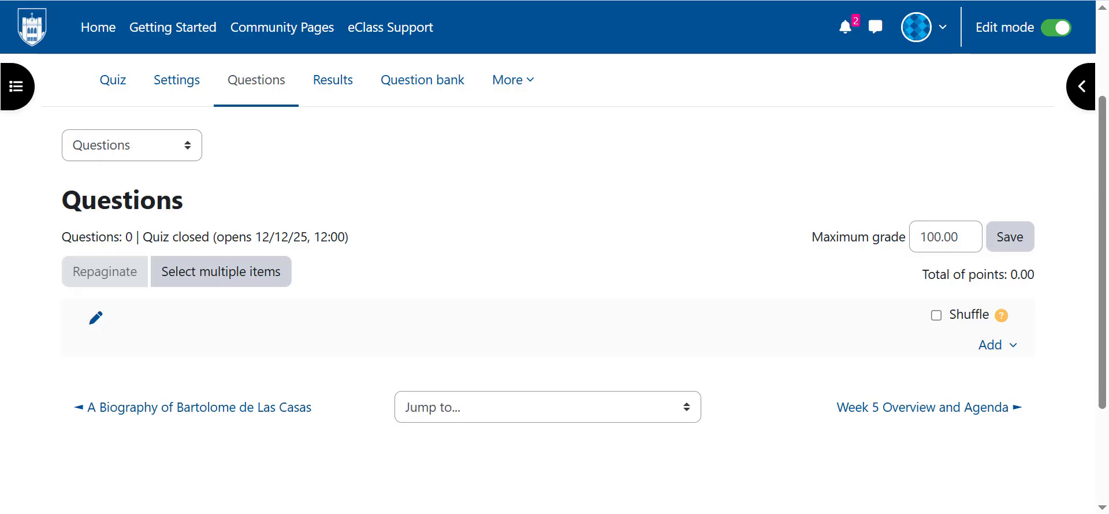
pyautogui.click(987, 346)
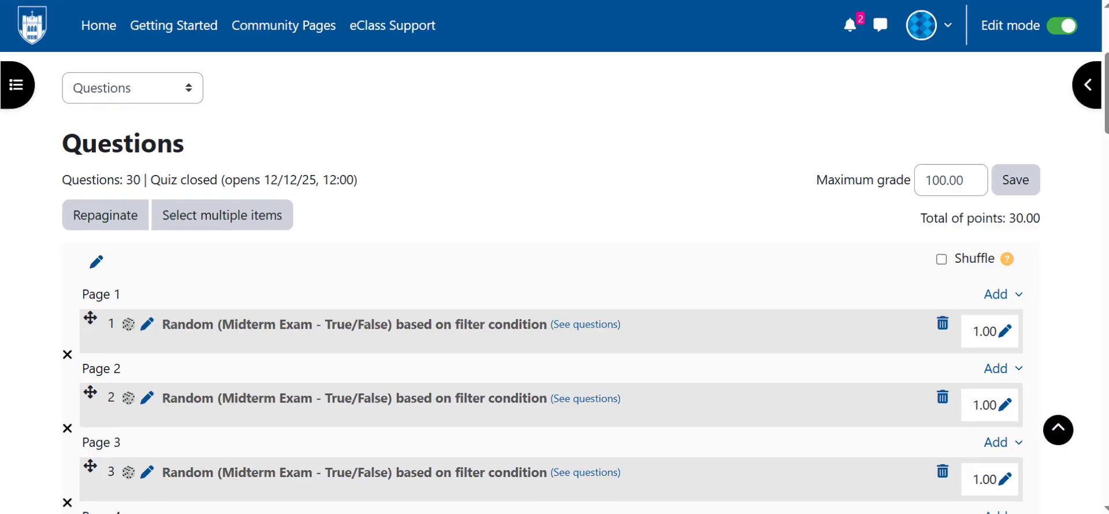
# Remove the page break between questions 1 and 2, and repaginate the quiz with 5 questions per page.
pyautogui.click(109, 344)
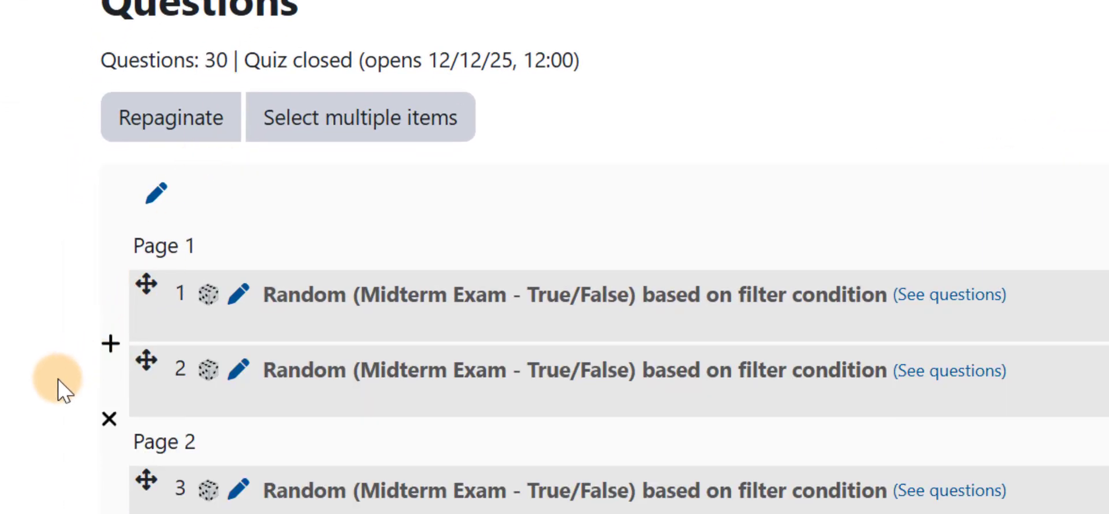
pyautogui.click(225, 122)
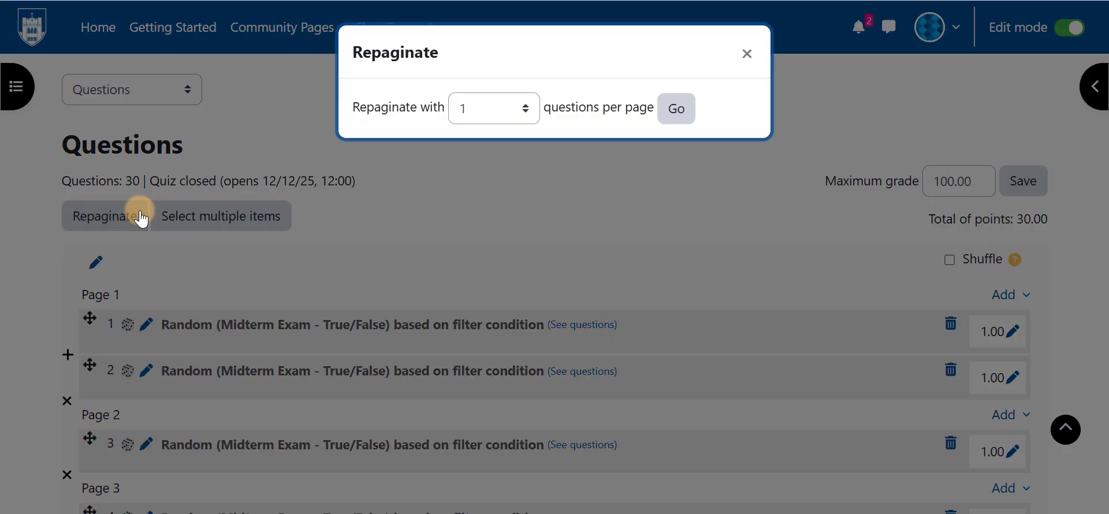
pyautogui.click(469, 108)
pyautogui.click(519, 261)
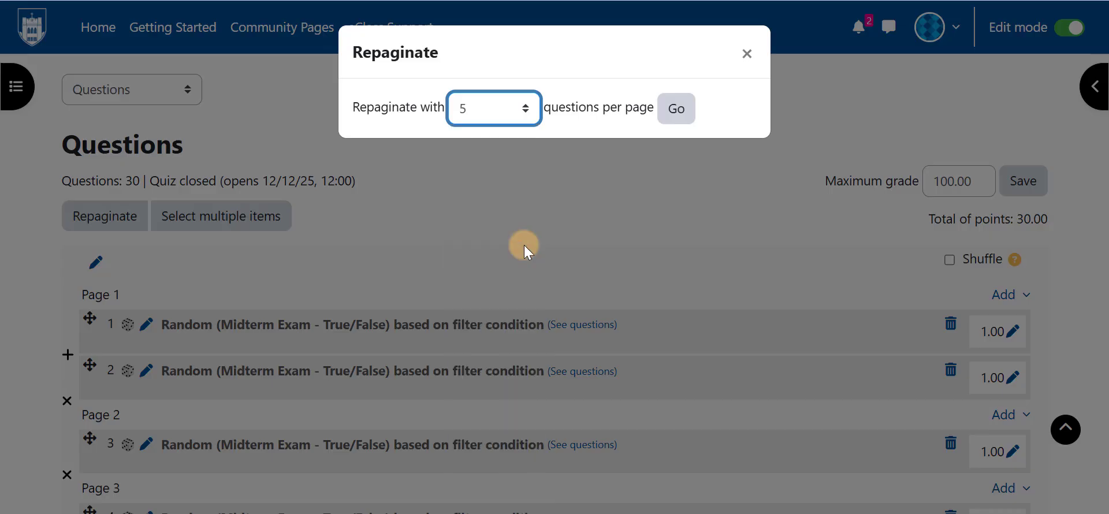
pyautogui.click(676, 108)
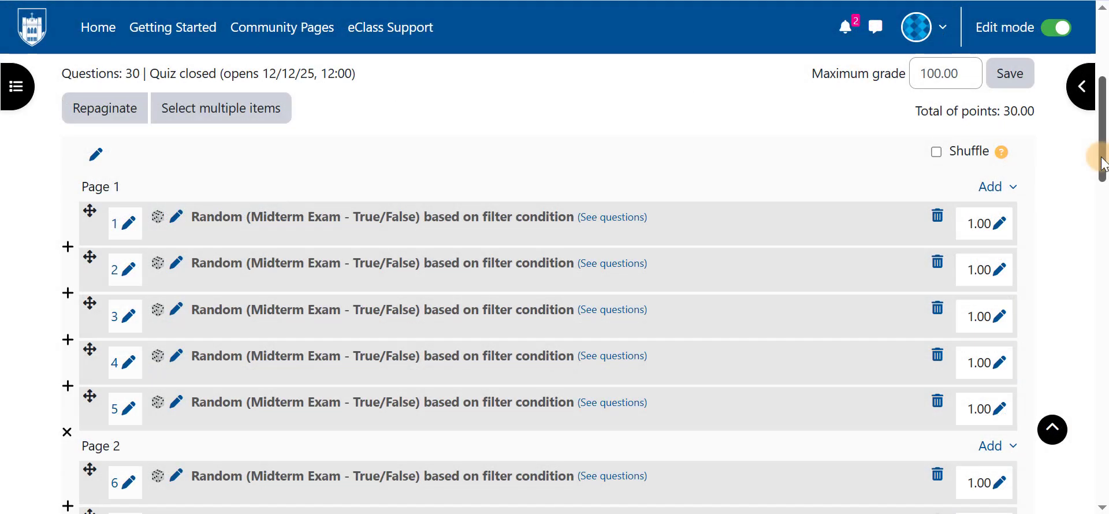
# Title the first section "Part 1: True/False" and enable shuffling of its questions.
pyautogui.moveTo(1101, 164); pyautogui.dragTo(1104, 263)
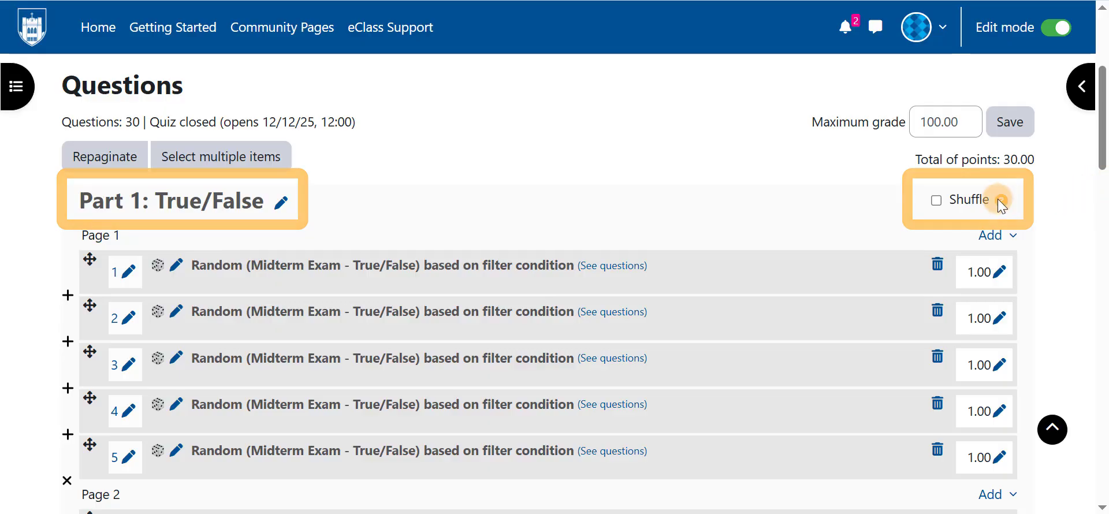
pyautogui.click(973, 200)
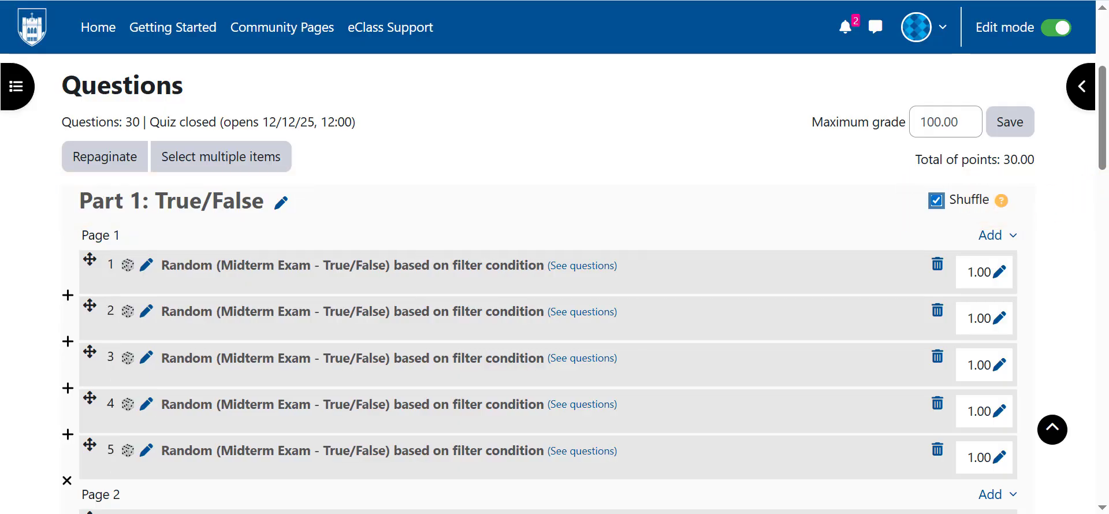